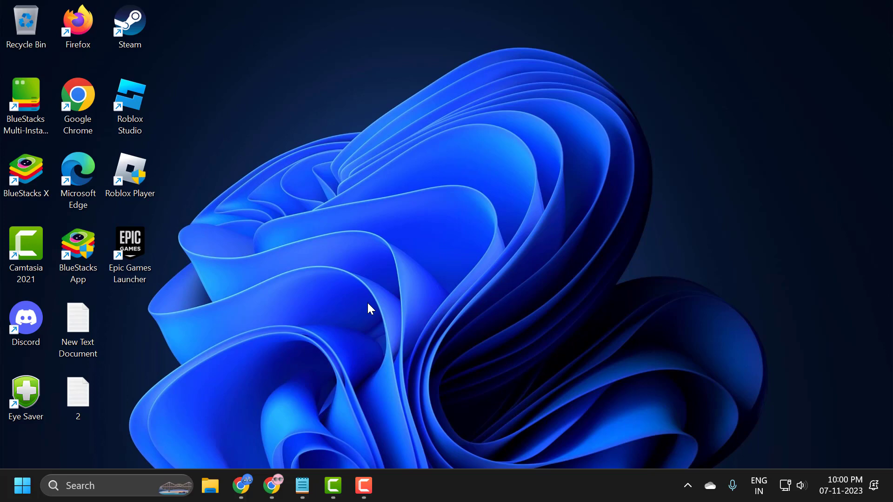
# Launch Windows PowerShell as administrator from the 'powers' search result.
pyautogui.click(120, 488)
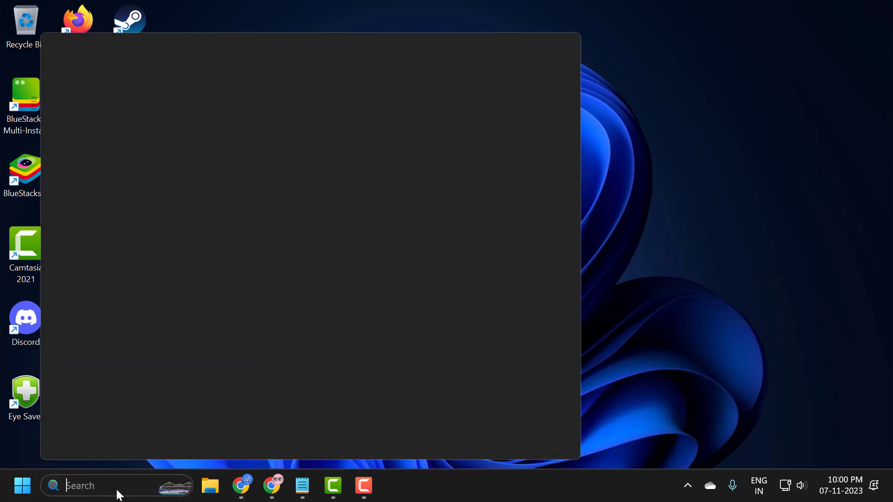
pyautogui.write('powers')
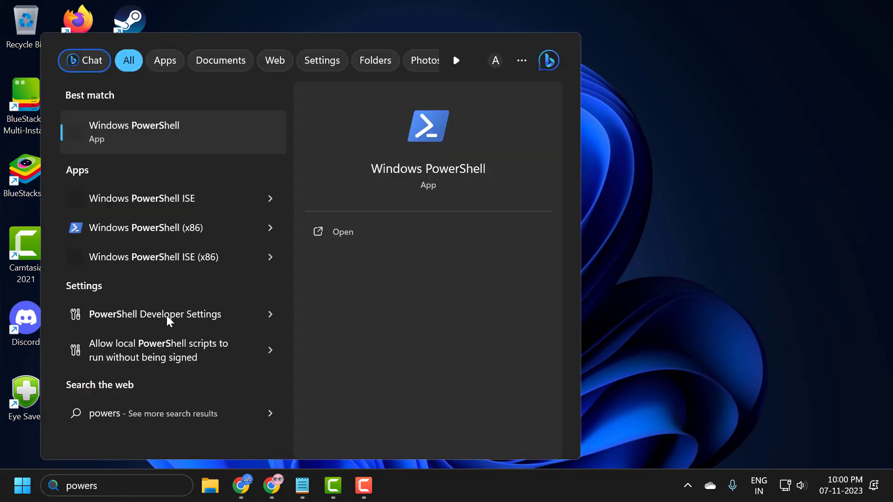
pyautogui.rightClick(120, 138)
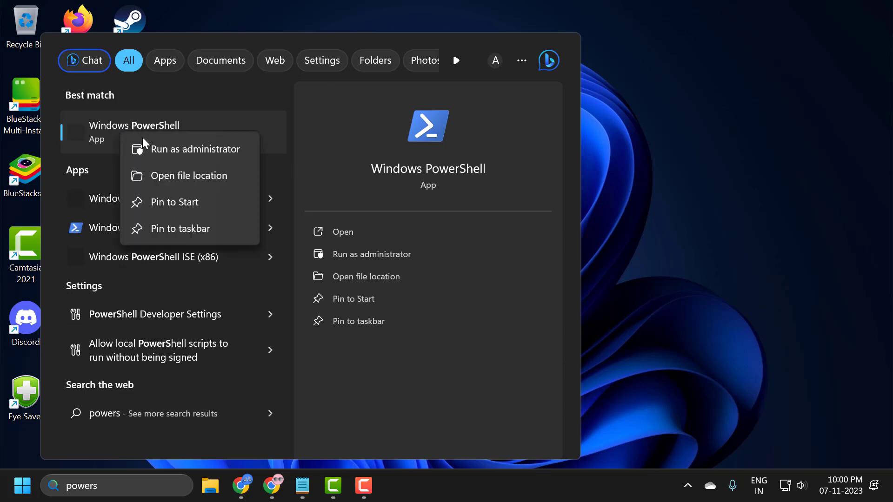
pyautogui.click(199, 147)
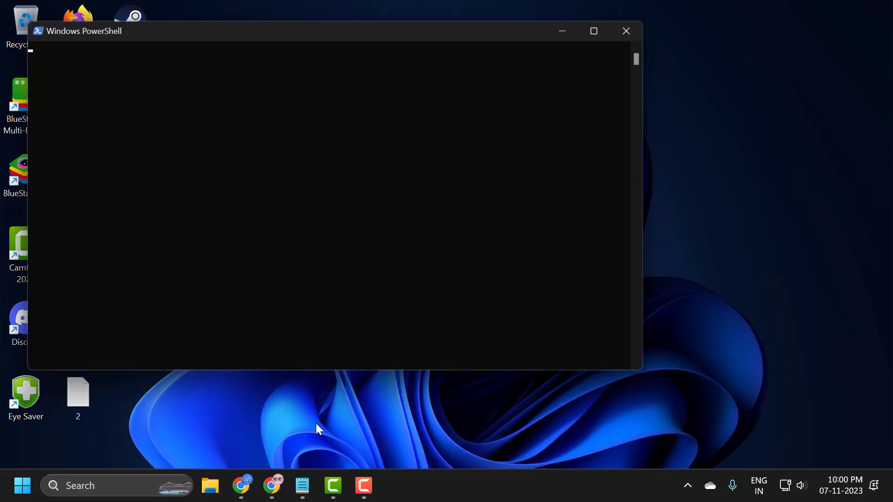
# Copy the Show-WindowsDeveloperLicenseRegistration command from the Notepad notes.
pyautogui.moveTo(373, 36); pyautogui.dragTo(460, 67)
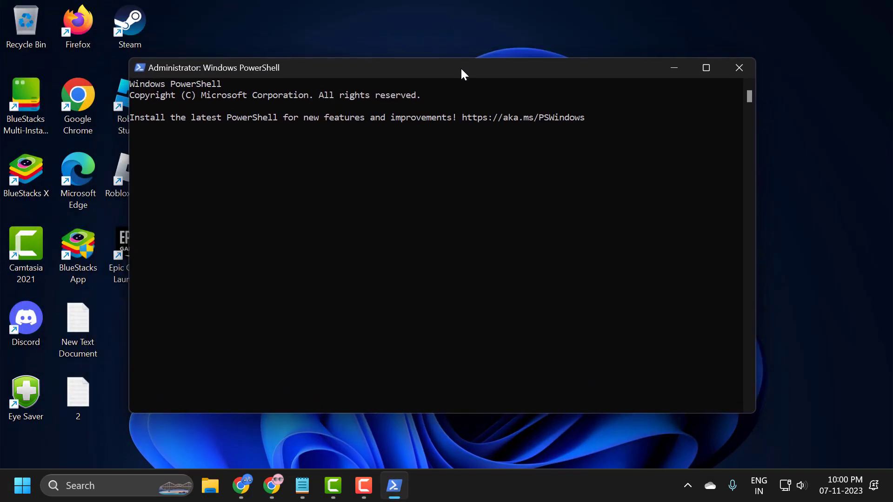
pyautogui.click(303, 485)
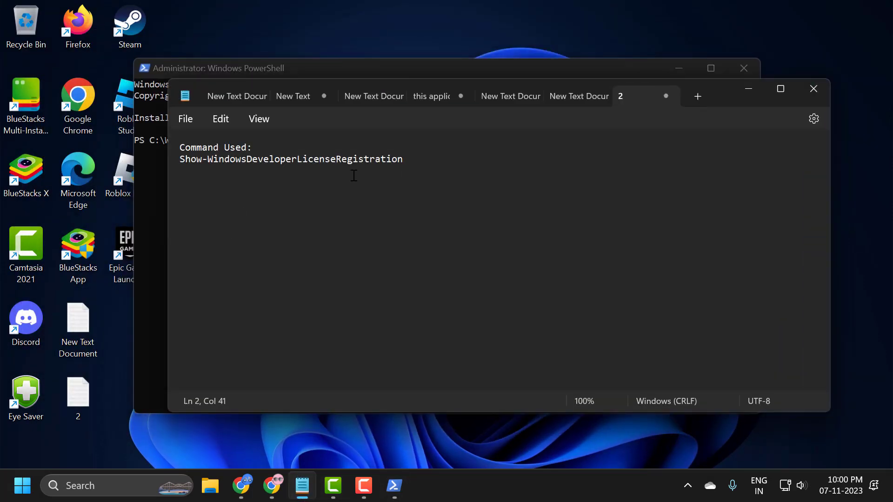
pyautogui.moveTo(418, 162); pyautogui.dragTo(180, 162)
pyautogui.rightClick(190, 163)
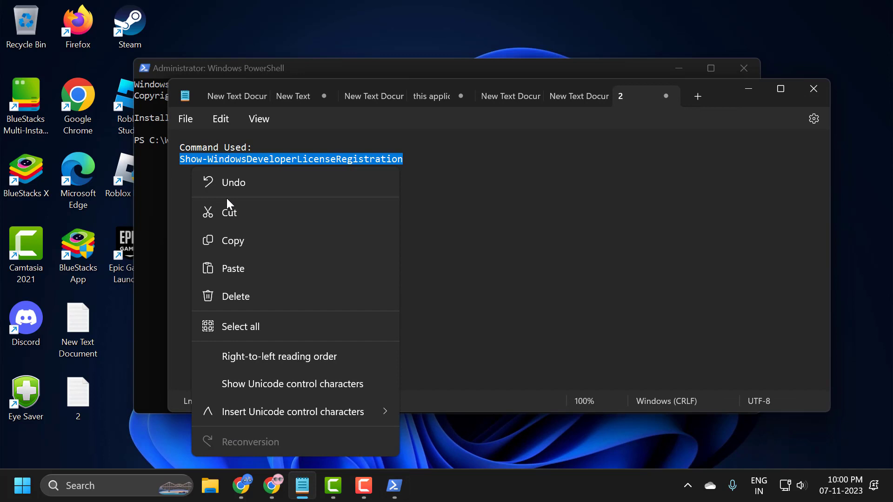
pyautogui.click(241, 241)
# Minimize Notepad and paste the command at the elevated PowerShell prompt.
pyautogui.click(749, 89)
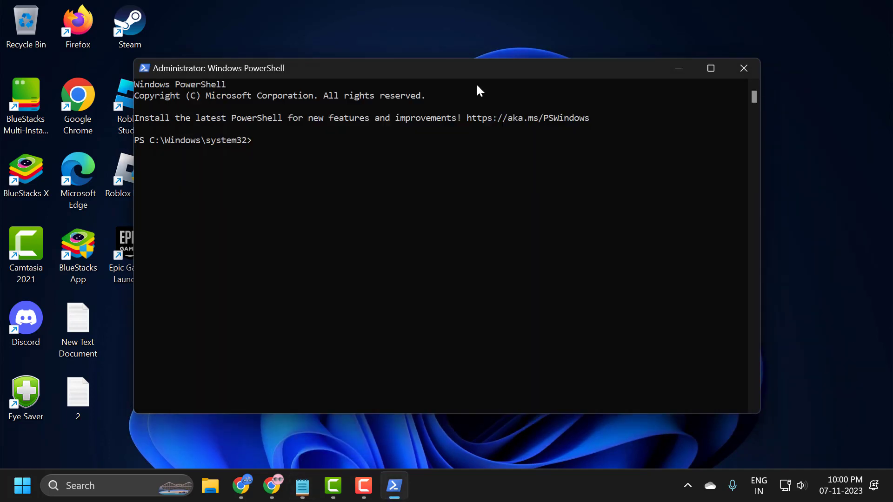
pyautogui.rightClick(452, 70)
pyautogui.moveTo(486, 185)
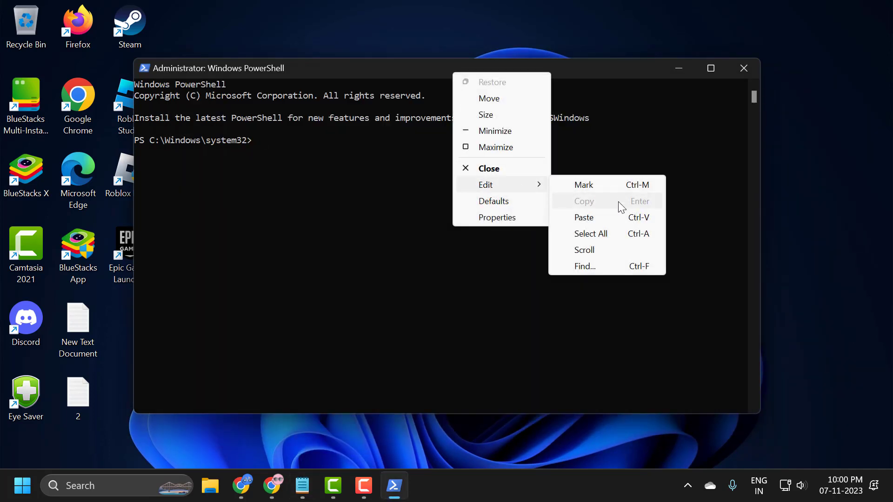
pyautogui.click(612, 218)
# Run the command, switch Developer Mode On, confirm with Yes, and minimize Settings.
pyautogui.press('Return')
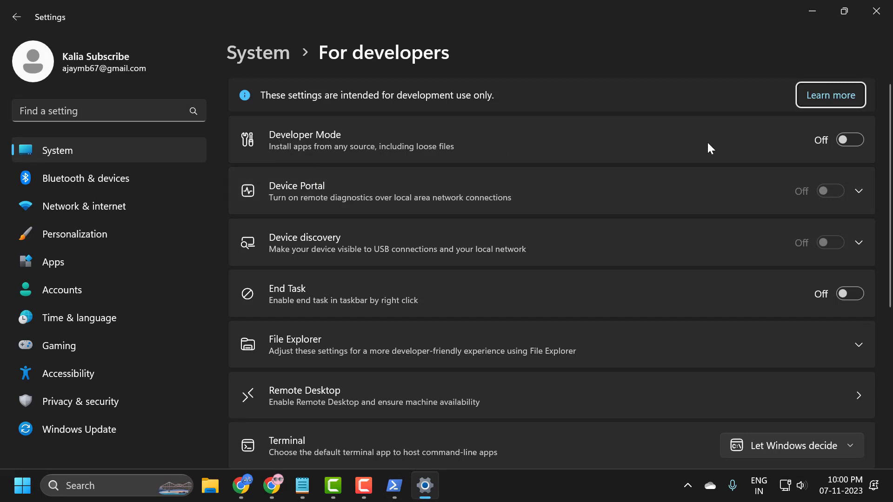
pyautogui.click(853, 140)
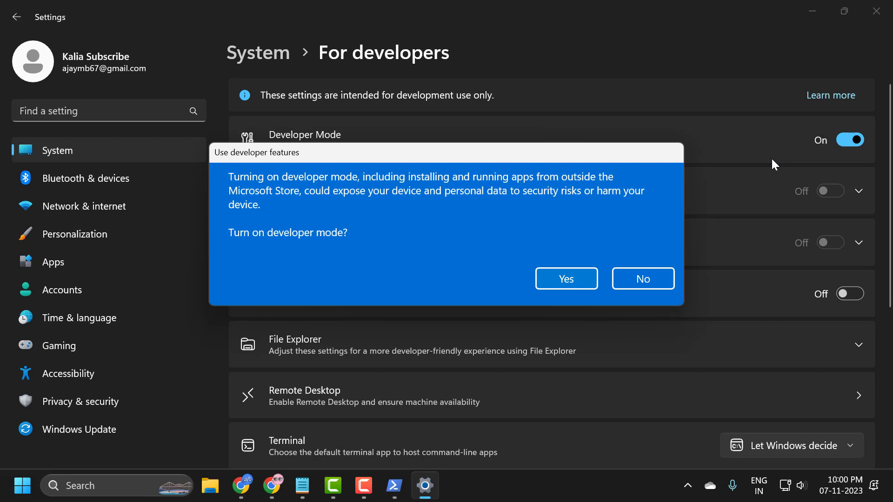
pyautogui.click(567, 279)
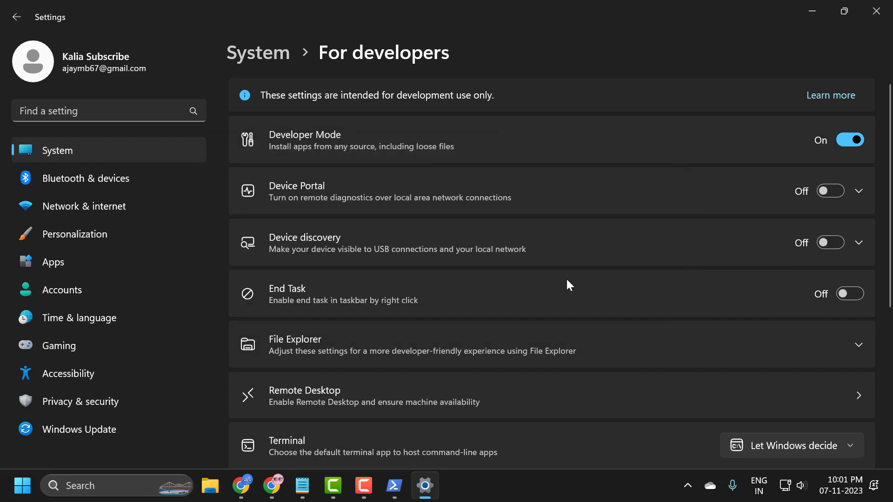
pyautogui.click(810, 15)
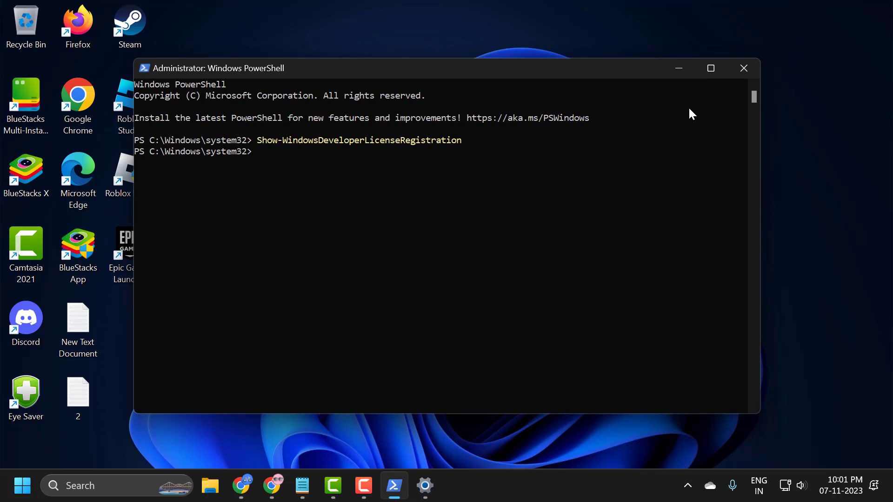
# Close PowerShell and launch Edit group policy from Windows Search.
pyautogui.click(744, 68)
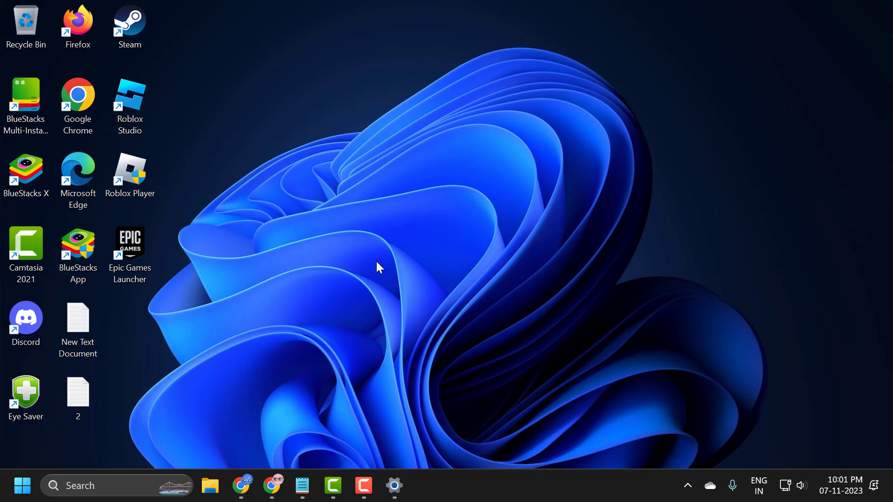
pyautogui.click(112, 485)
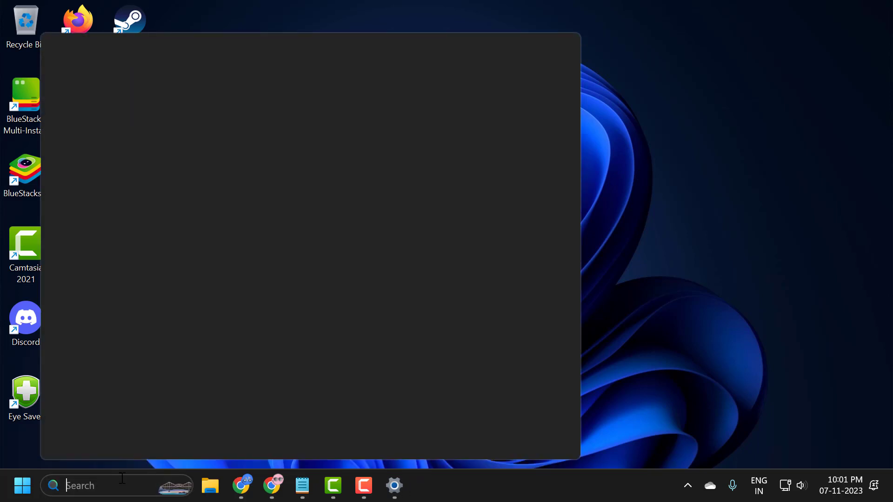
pyautogui.write('edi')
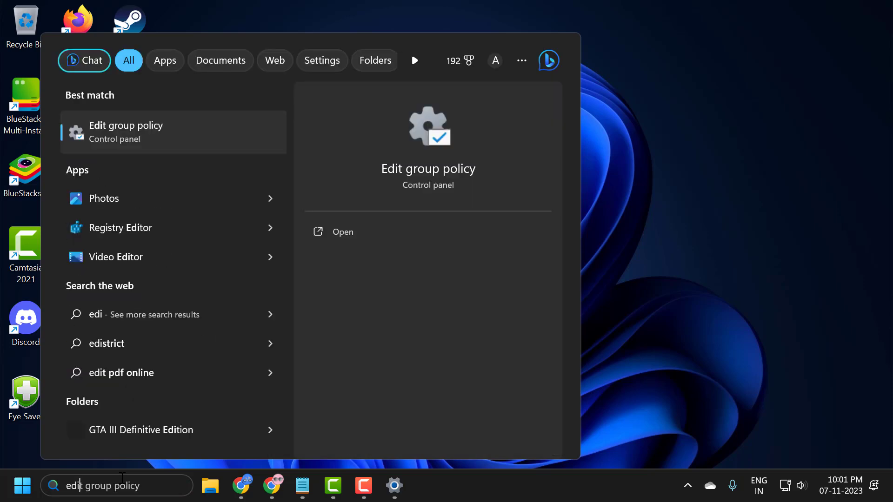
pyautogui.click(160, 139)
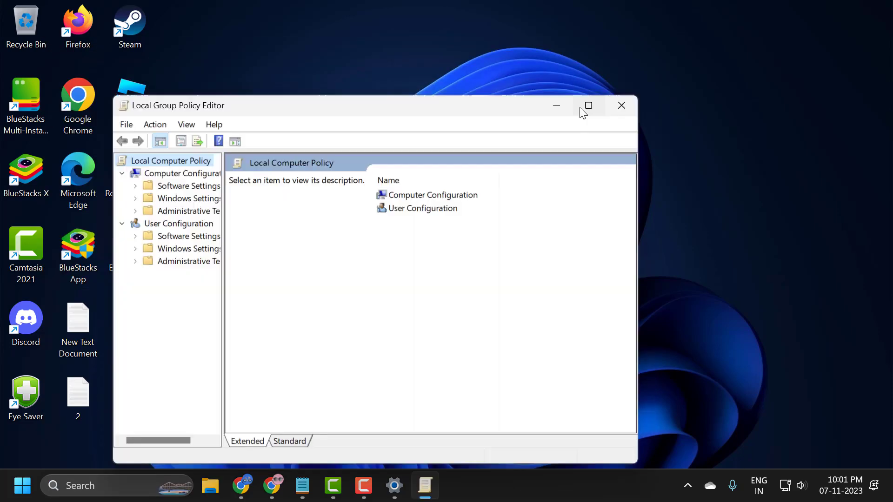
# Maximize the editor, widen the tree, and expand Computer Configuration > Administrative Templates.
pyautogui.click(587, 105)
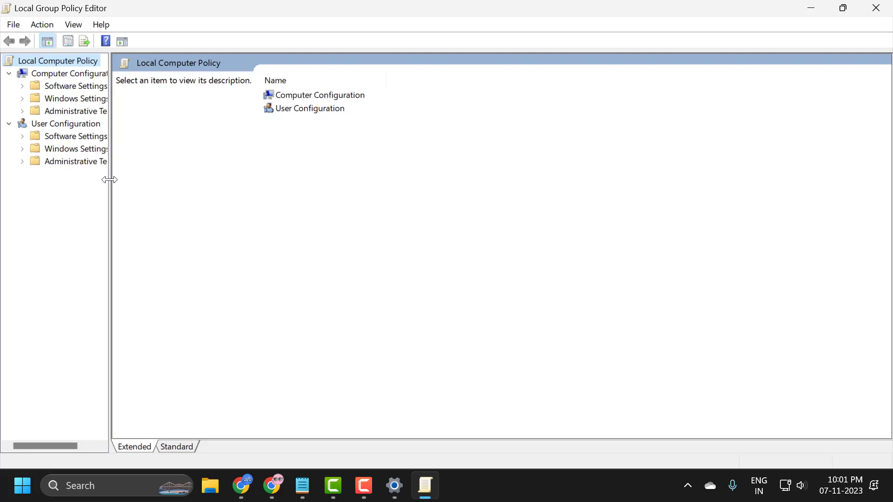
pyautogui.moveTo(107, 177); pyautogui.dragTo(214, 177)
pyautogui.click(63, 73)
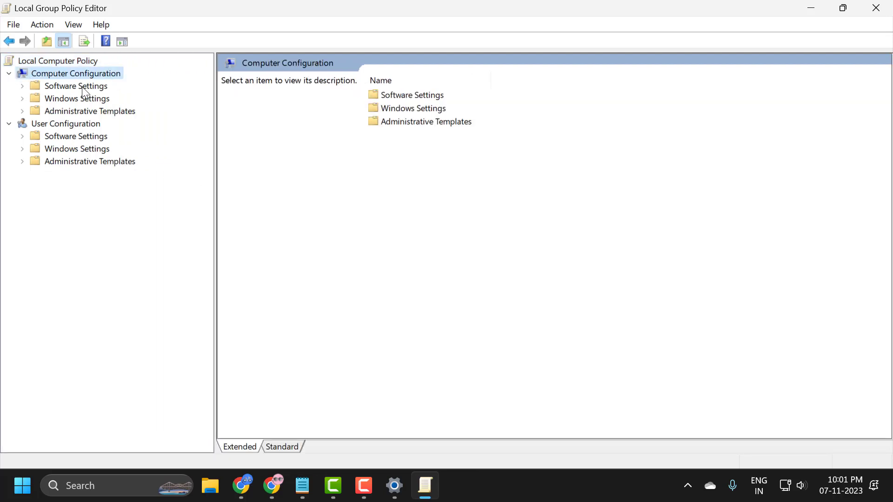
pyautogui.click(22, 111)
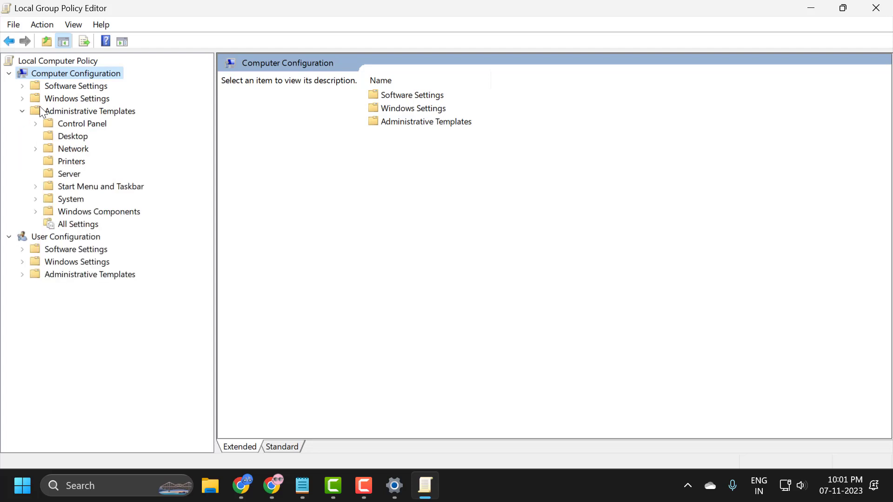
pyautogui.click(42, 106)
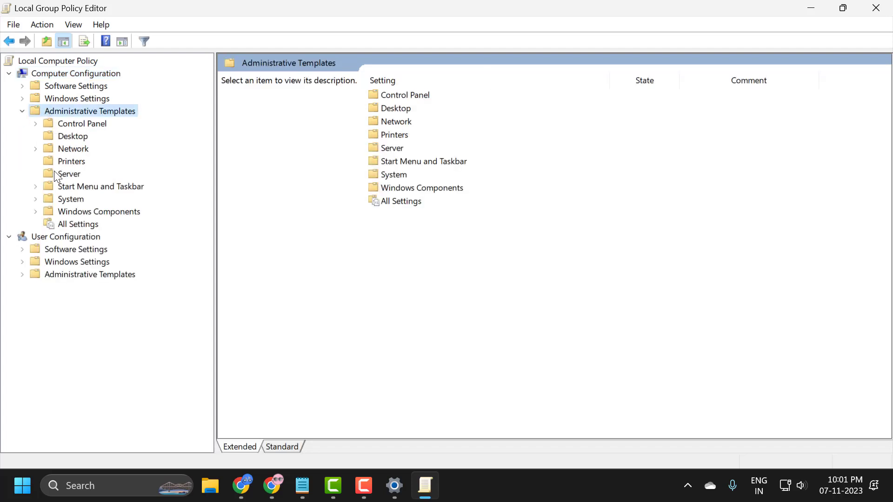
# Expand Windows Components > App Package Deployment and select Allow all trusted apps to install.
pyautogui.click(36, 212)
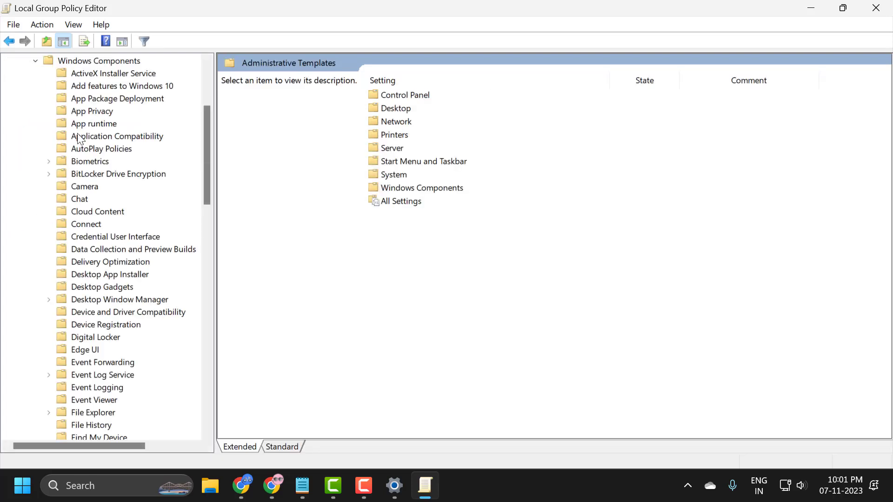
pyautogui.click(99, 63)
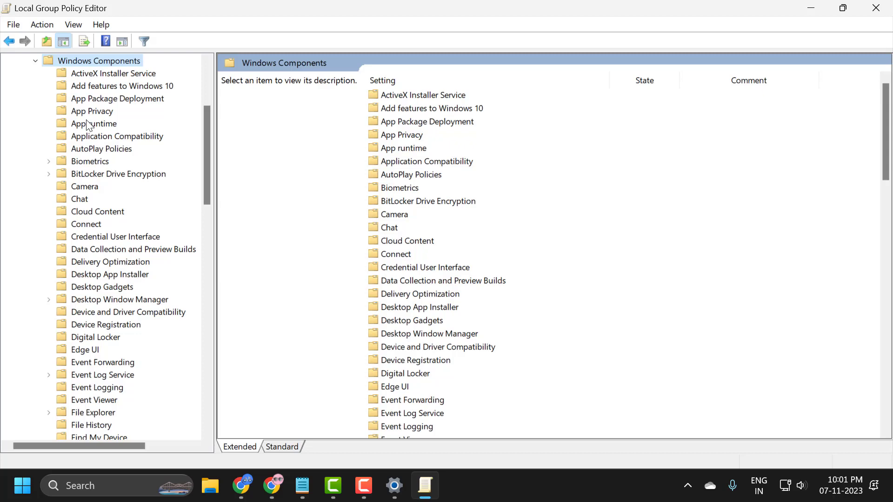
pyautogui.click(95, 99)
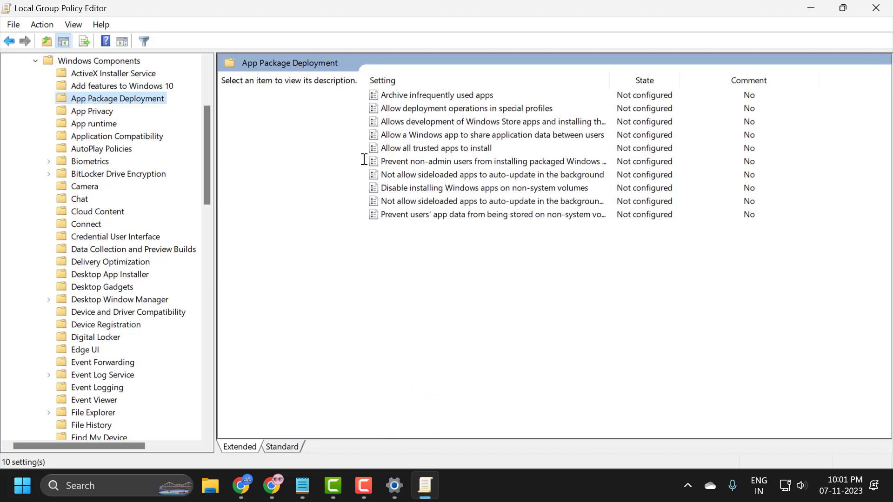
pyautogui.click(399, 149)
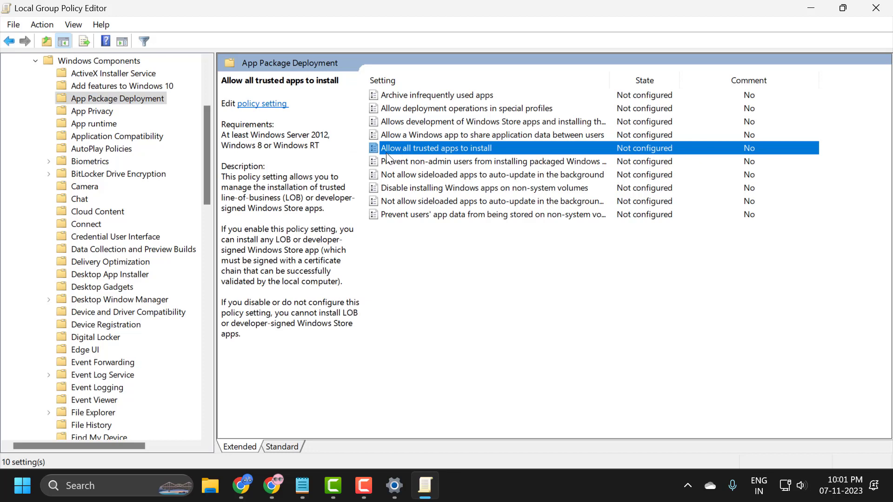
# Set Allow all trusted apps to install to Enabled and apply with OK.
pyautogui.doubleClick(462, 148)
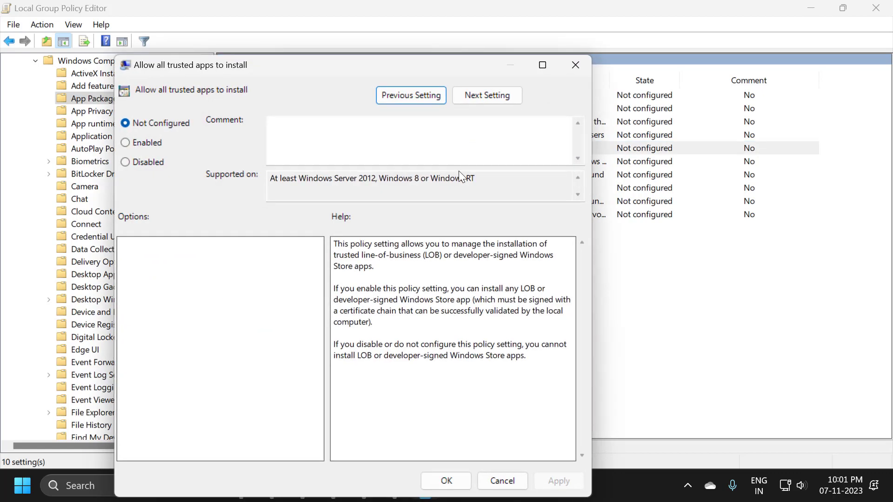
pyautogui.click(125, 142)
pyautogui.click(558, 481)
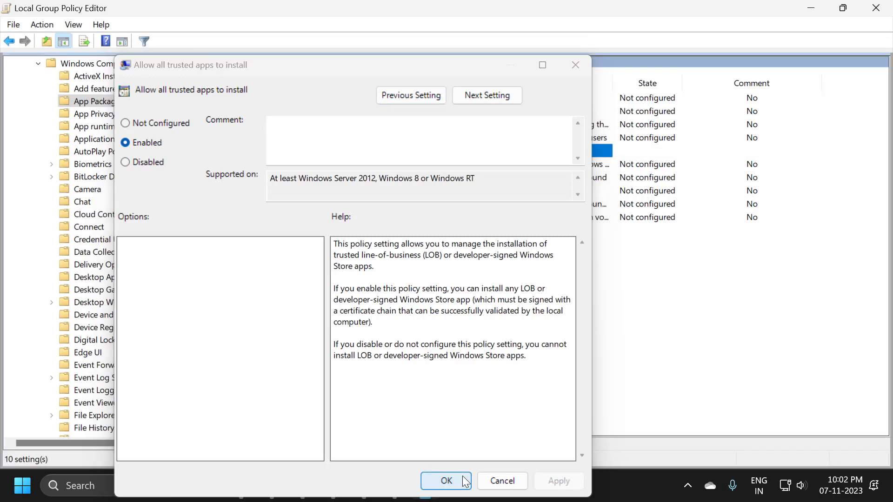
pyautogui.click(445, 481)
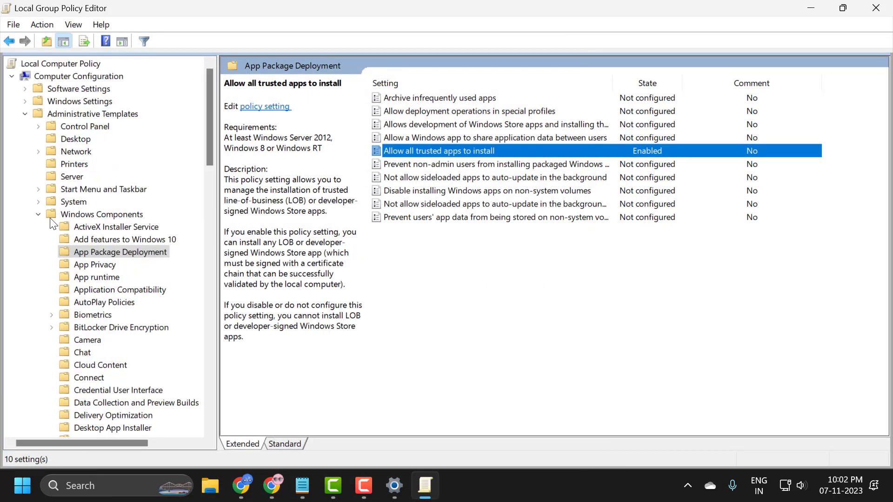
# Collapse Windows Components and Administrative Templates in the policy tree.
pyautogui.click(48, 223)
pyautogui.click(108, 213)
pyautogui.doubleClick(92, 113)
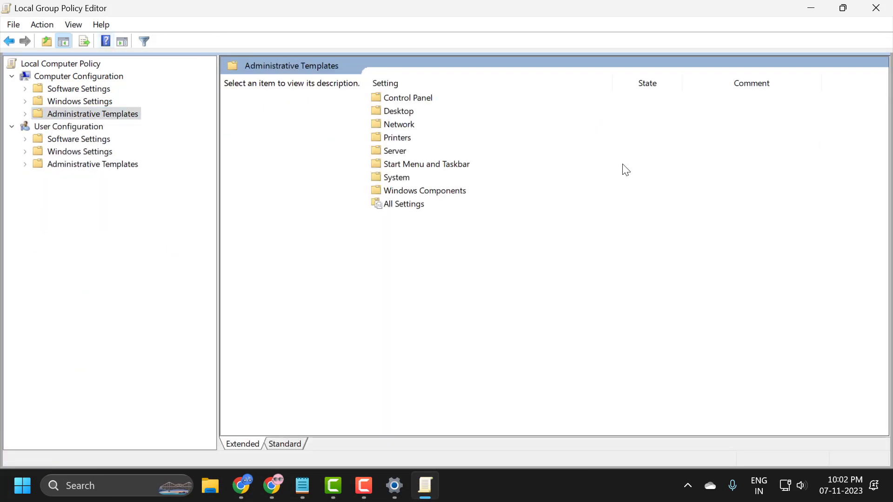
# Close the Local Group Policy Editor, returning to the desktop.
pyautogui.click(877, 8)
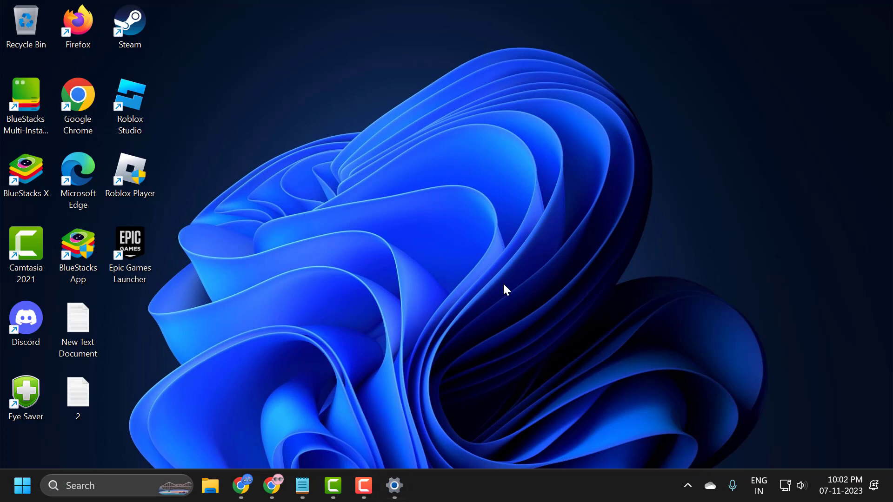